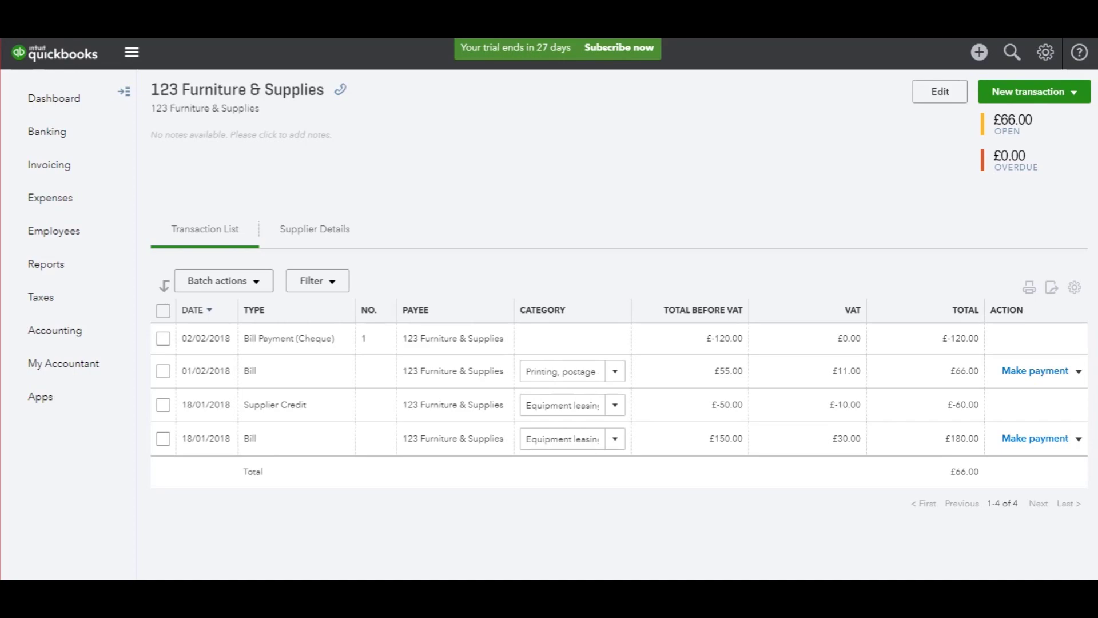
# Step: Open Expense Transactions and list the new transaction types: Bill, Expense, Cheque, Supplier Credit
pyautogui.click(69, 196)
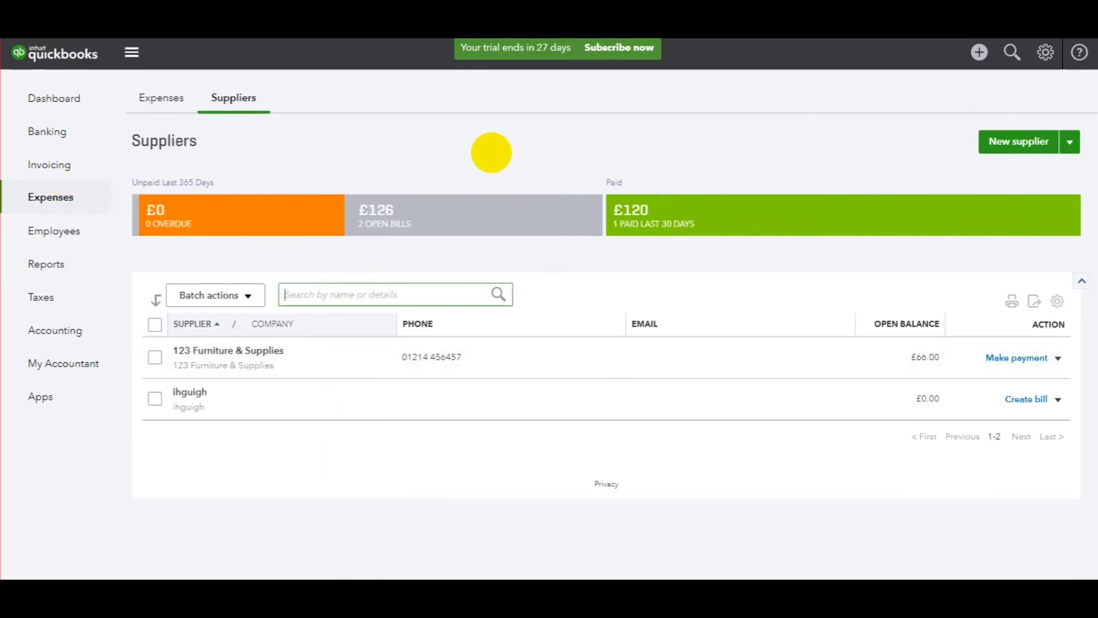
pyautogui.click(345, 295)
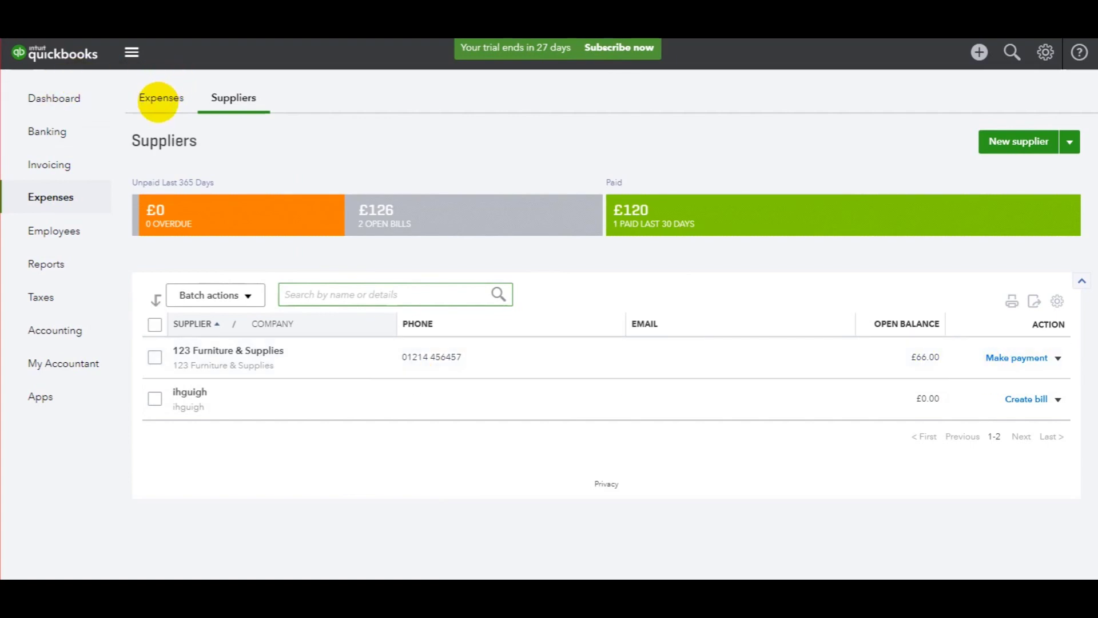
pyautogui.click(157, 98)
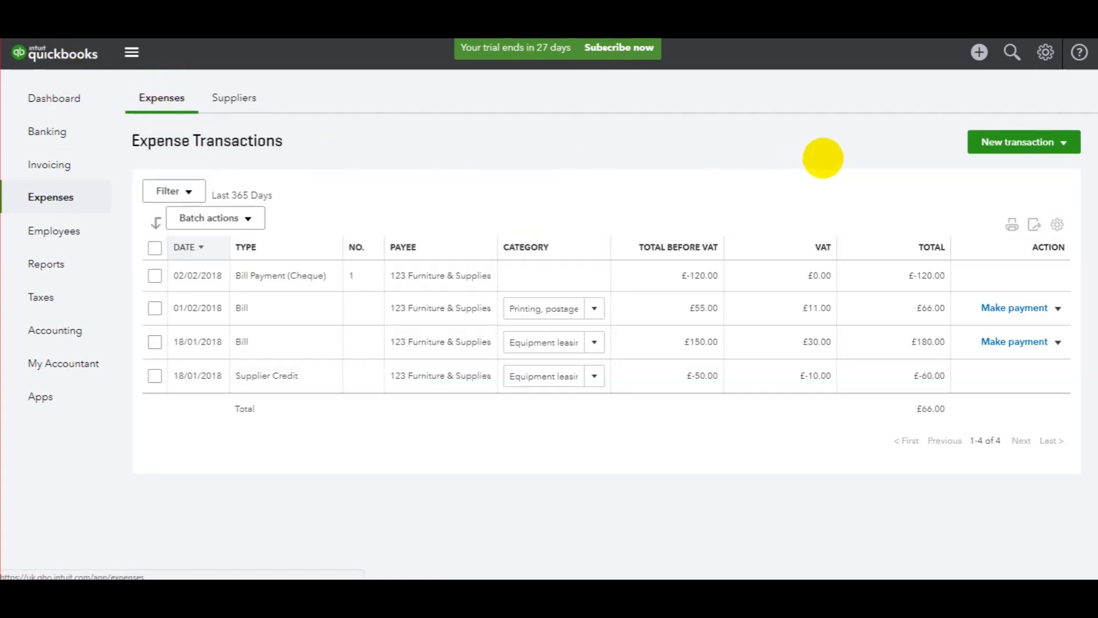
pyautogui.click(1007, 142)
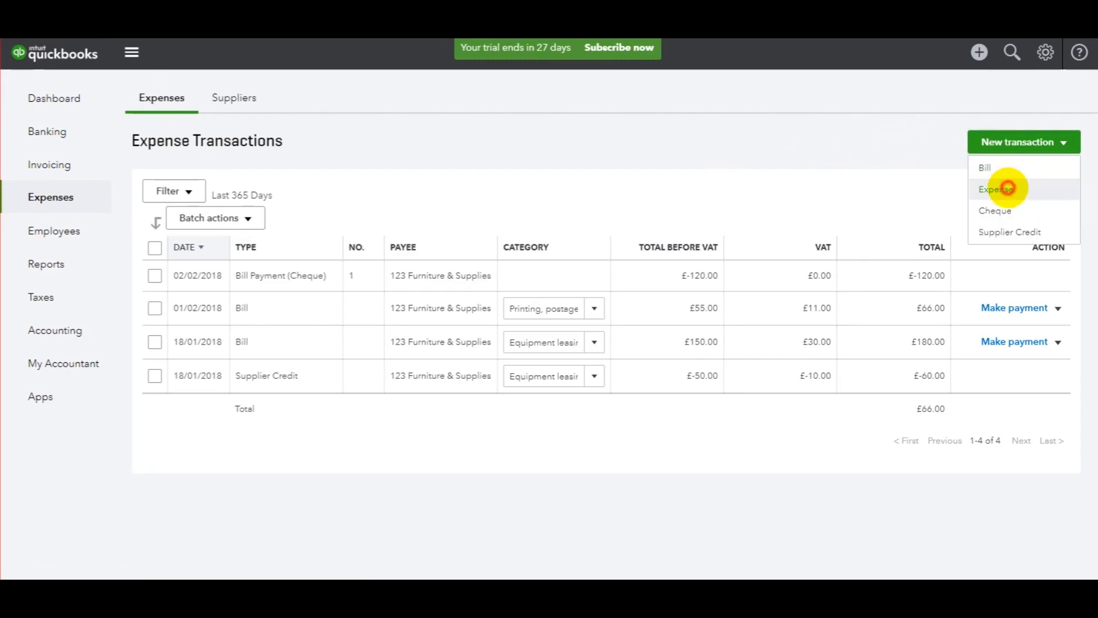
# Step: Start a new expense dated 13/02/2018 with line 1 account Travelling expenses
pyautogui.click(1006, 189)
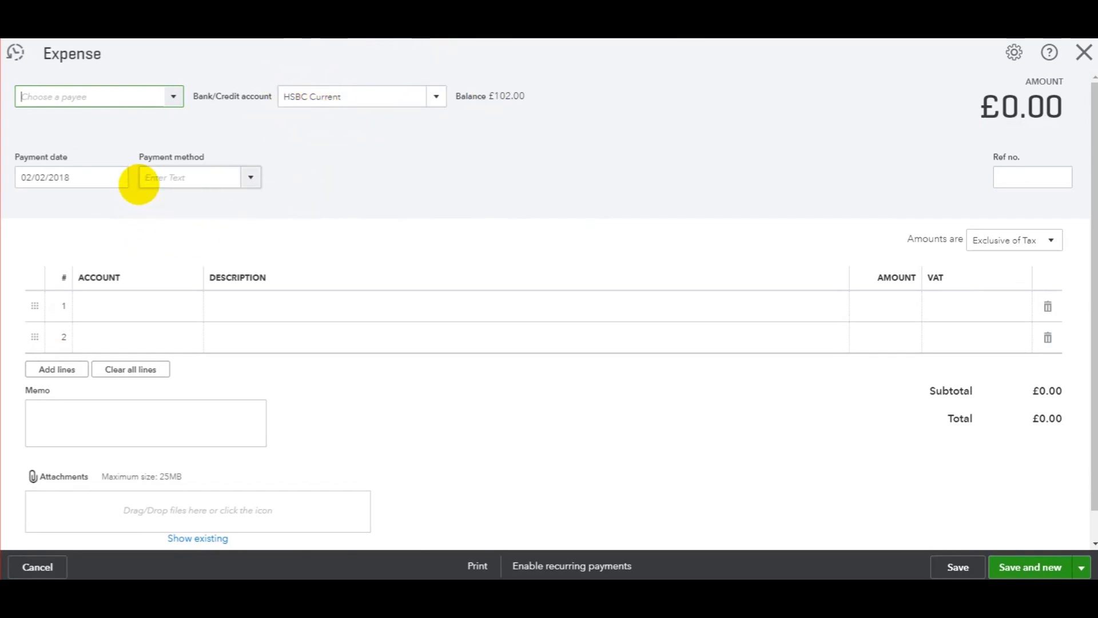
pyautogui.click(114, 178)
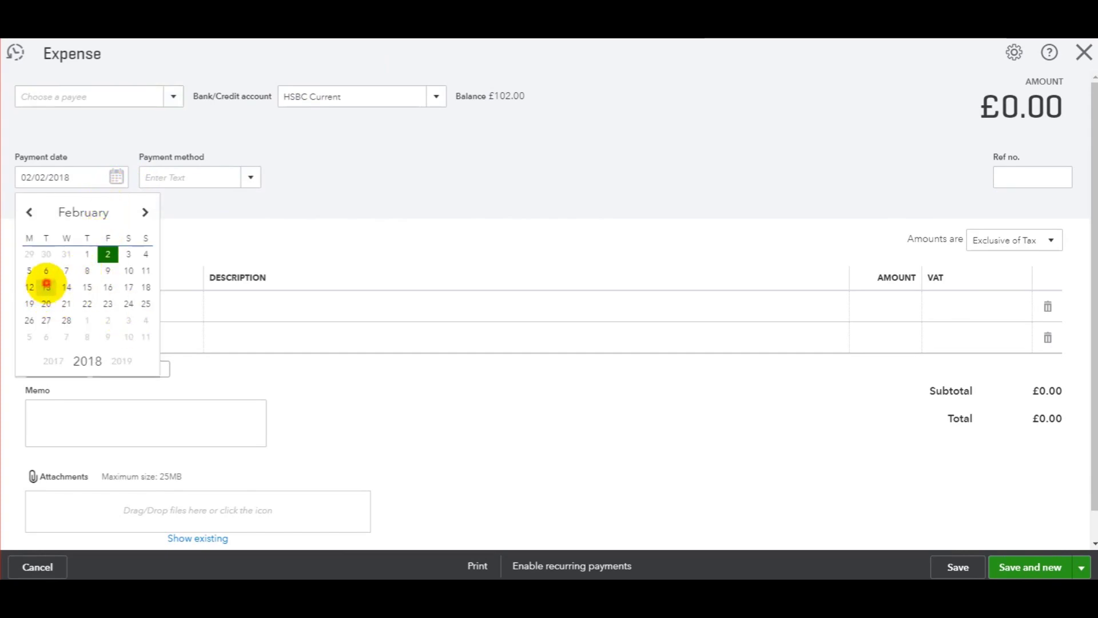
pyautogui.click(46, 286)
pyautogui.click(127, 307)
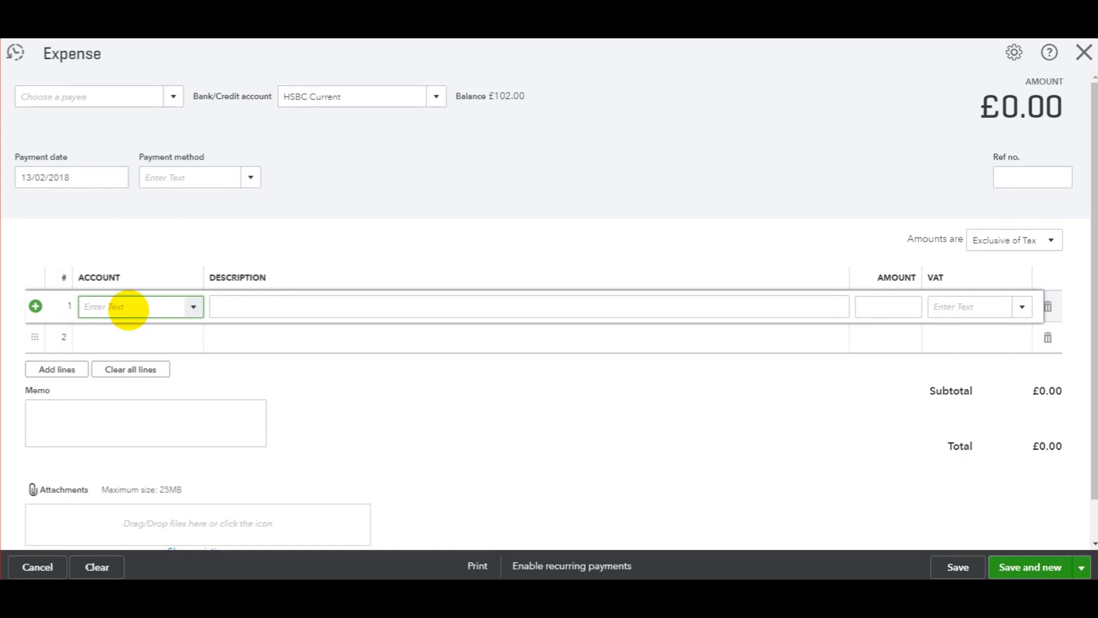
pyautogui.write('Travelling expenses')
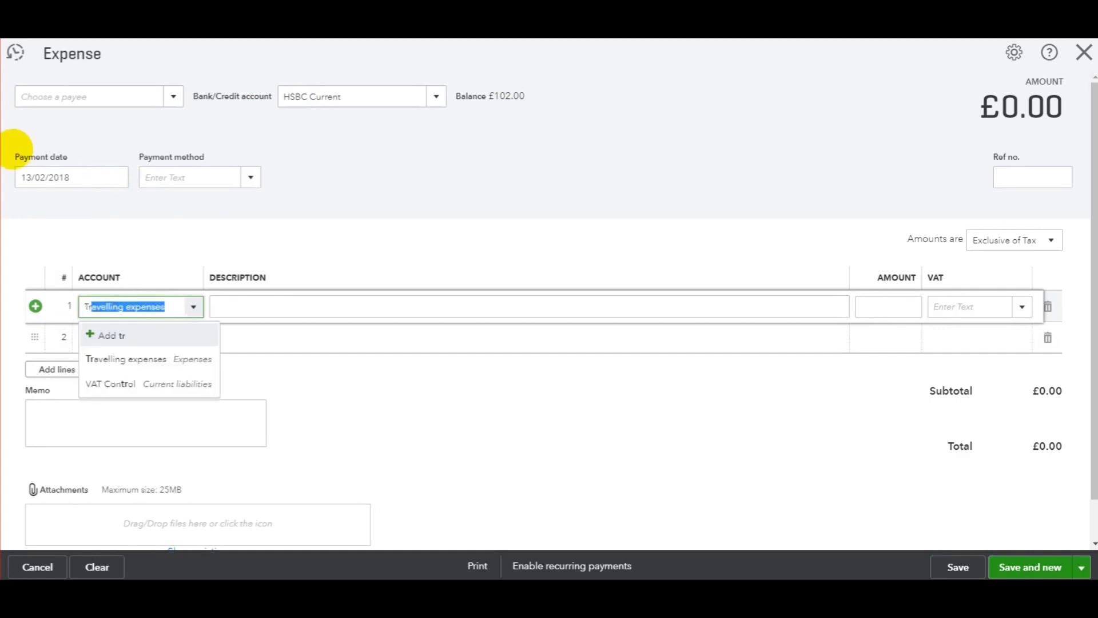
pyautogui.click(127, 354)
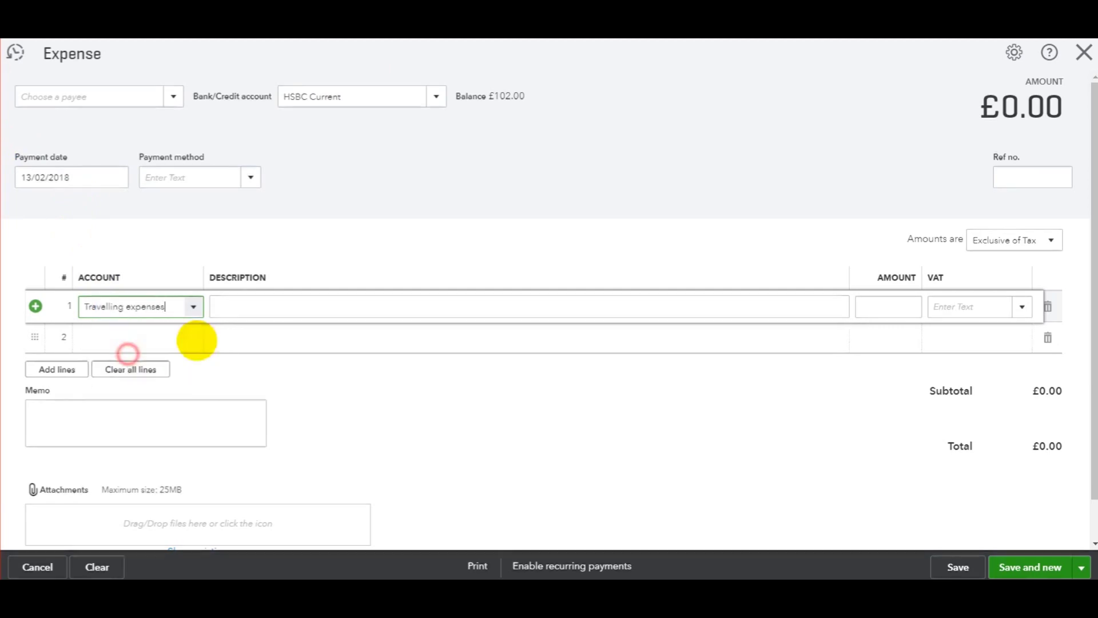
# Step: Describe line 1 as 'Train fare', amount 5.00, with the 20.0% S VAT rate
pyautogui.click(256, 311)
pyautogui.write('T')
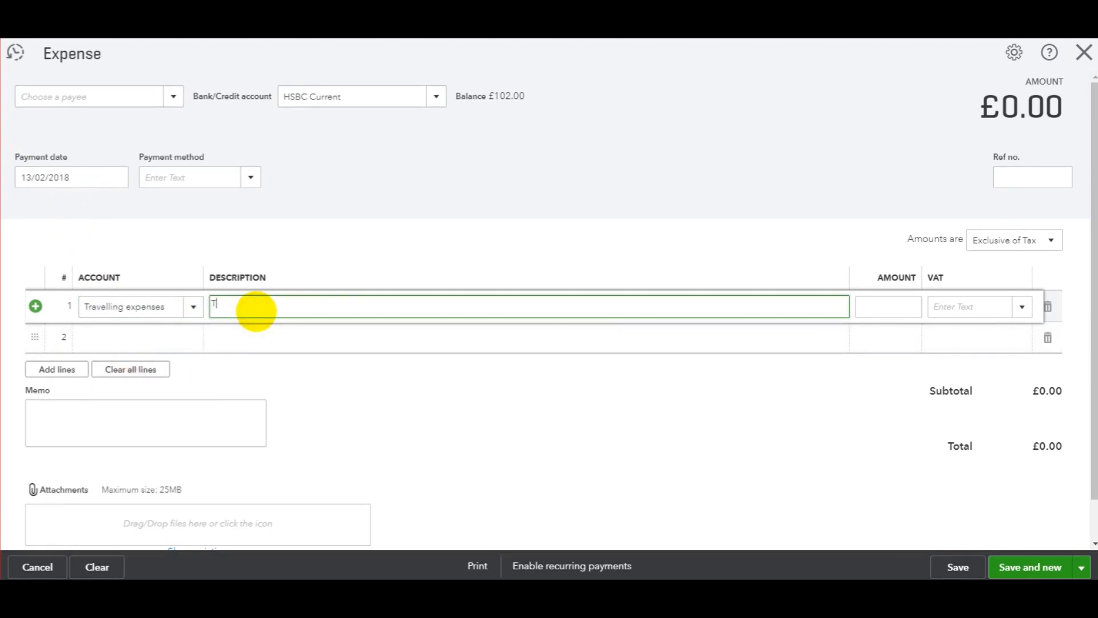
pyautogui.write('rain fare')
pyautogui.press('Tab')
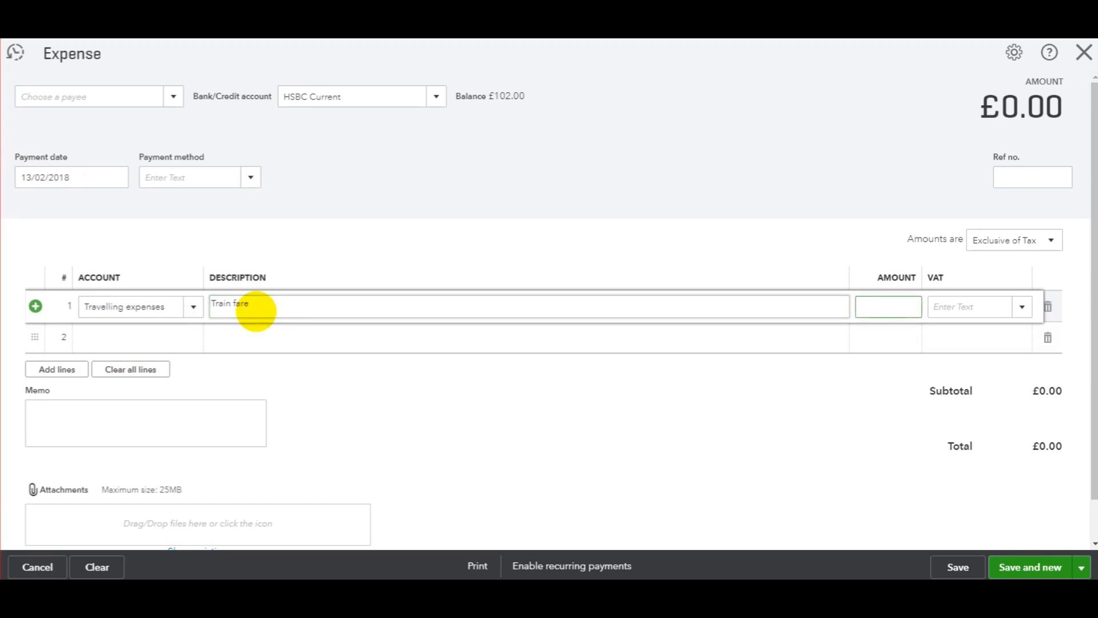
pyautogui.press('Tab')
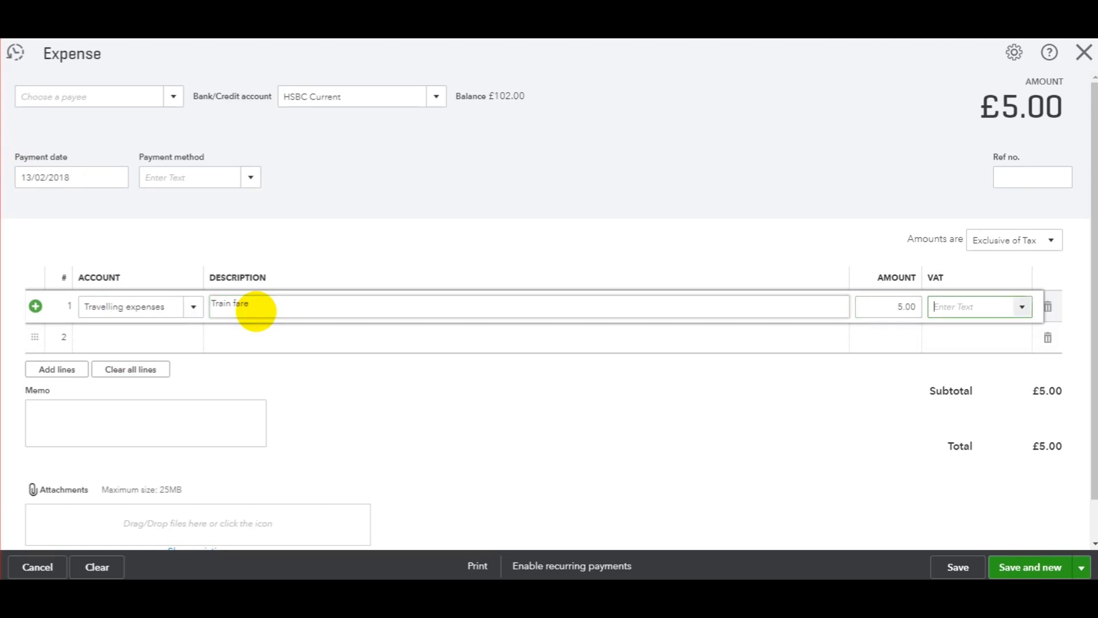
pyautogui.click(1023, 306)
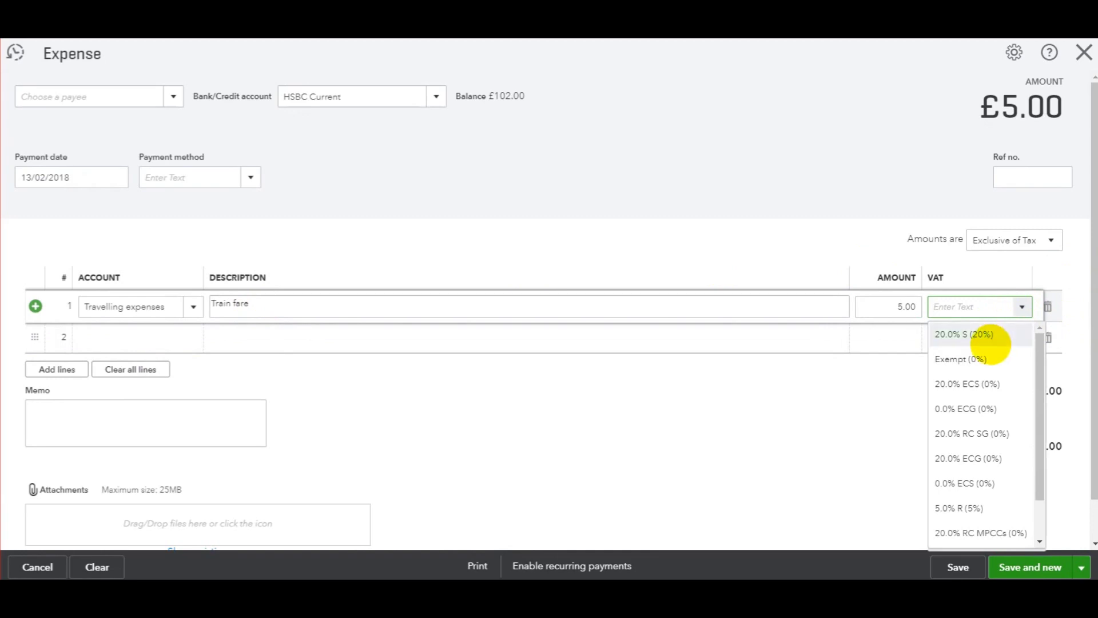
pyautogui.click(989, 336)
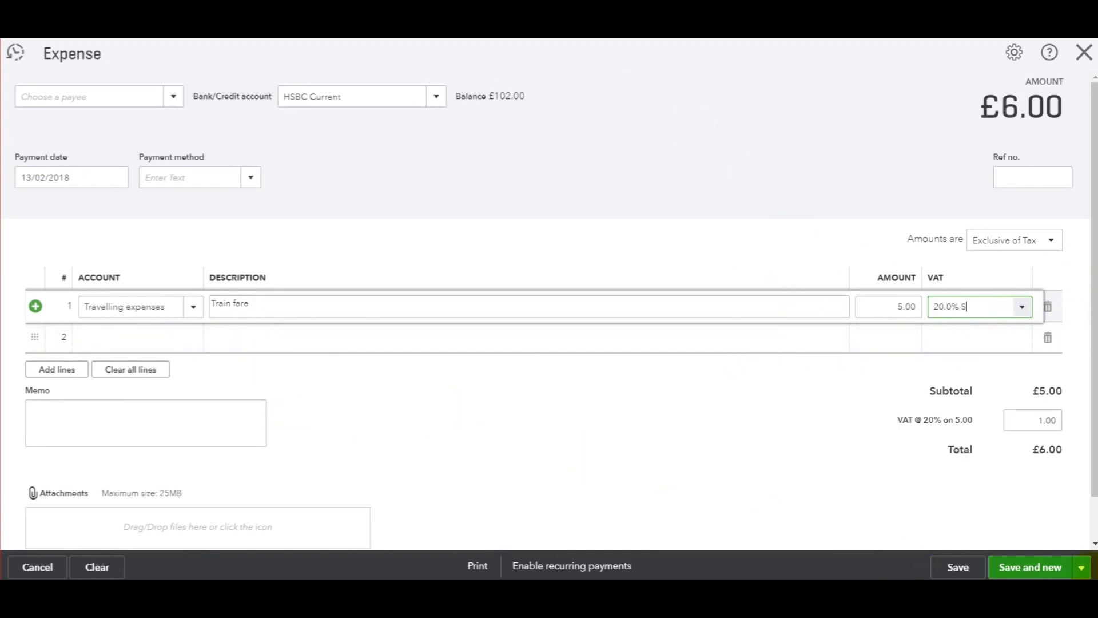
# Step: Save the £6.00 Train fare expense and start a new blank expense
pyautogui.click(1081, 567)
pyautogui.click(534, 487)
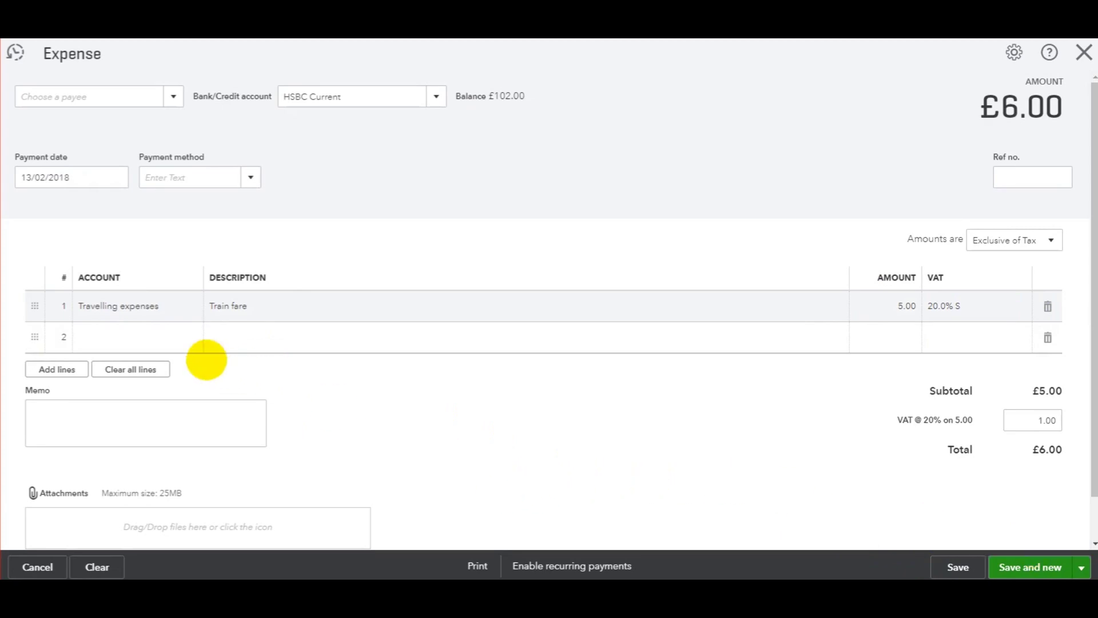
pyautogui.click(143, 338)
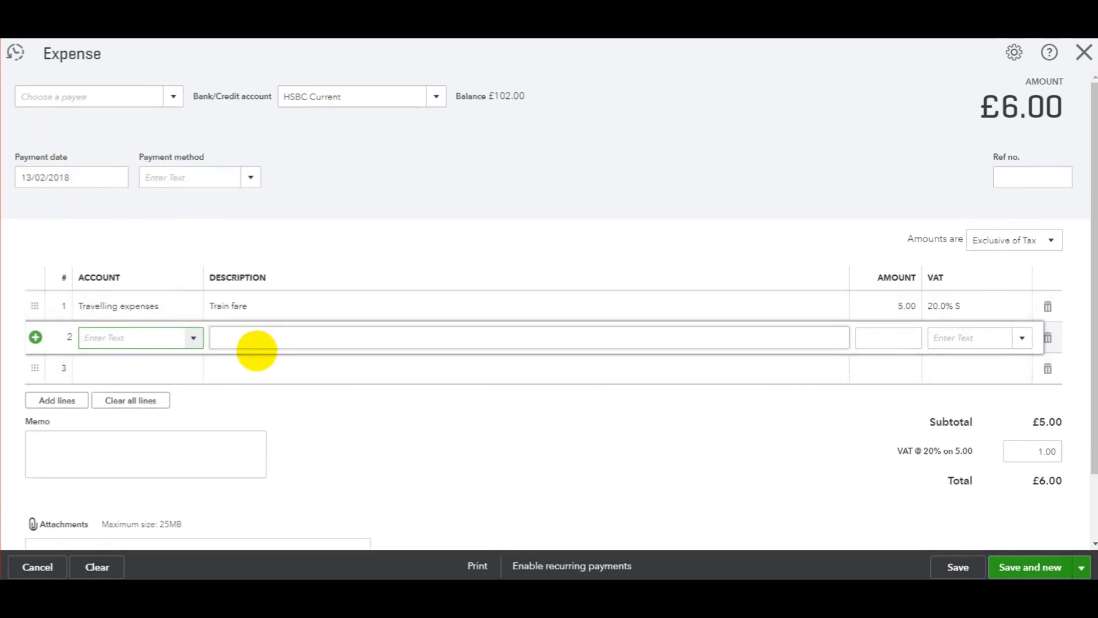
pyautogui.click(252, 341)
pyautogui.click(277, 306)
pyautogui.hotkey('ctrl', 'alt', 's')
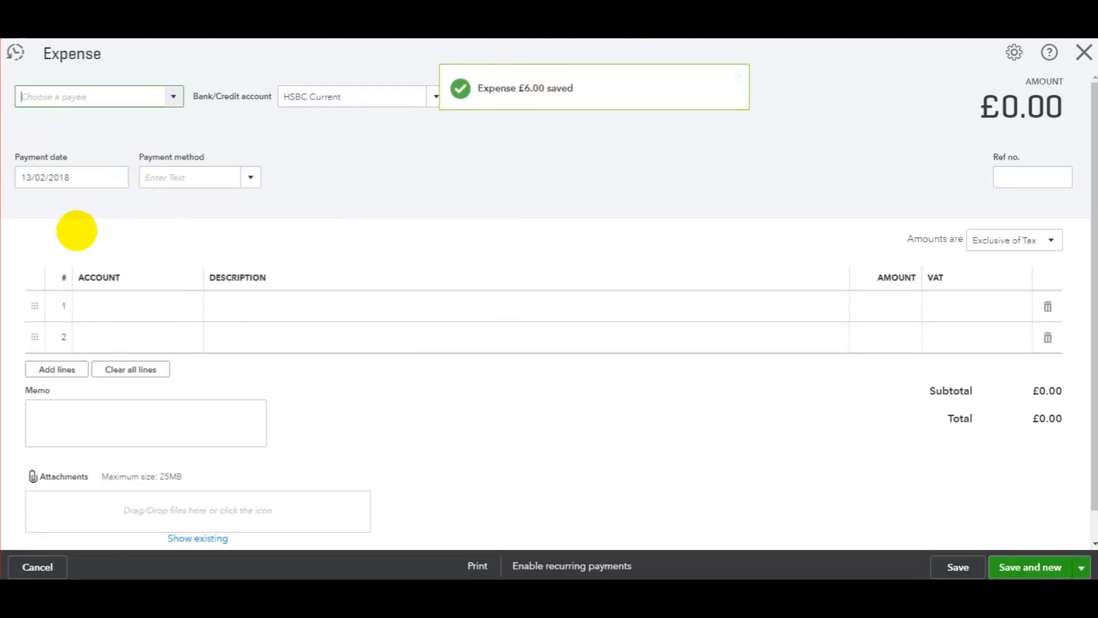
# Step: Set a 08/02/2018 date on the new expense, then discard it without saving
pyautogui.click(112, 177)
pyautogui.click(89, 271)
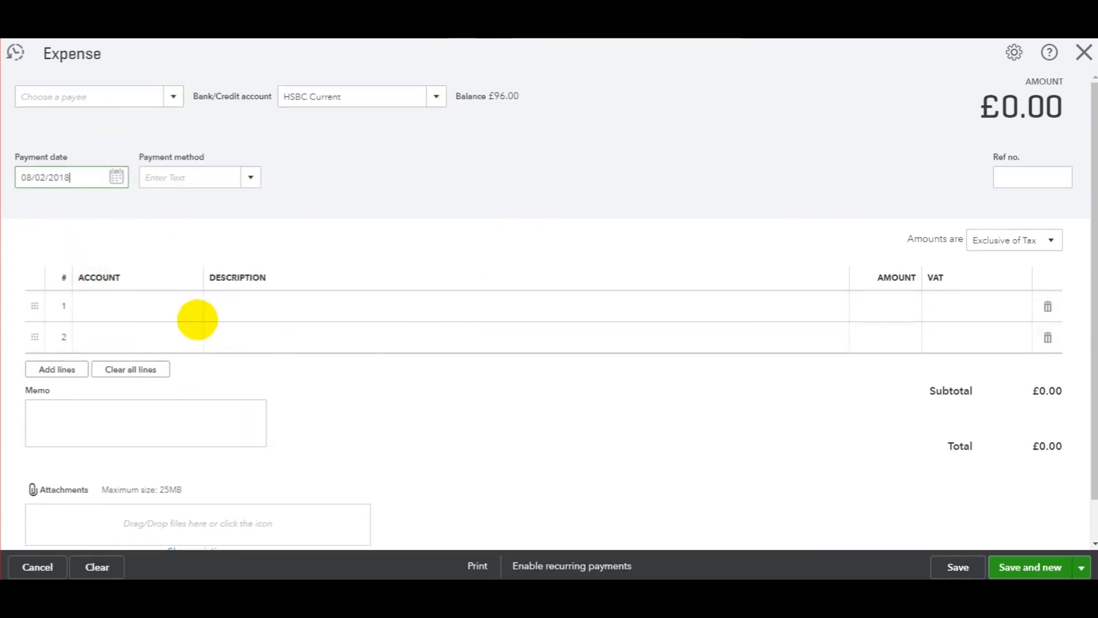
pyautogui.click(166, 302)
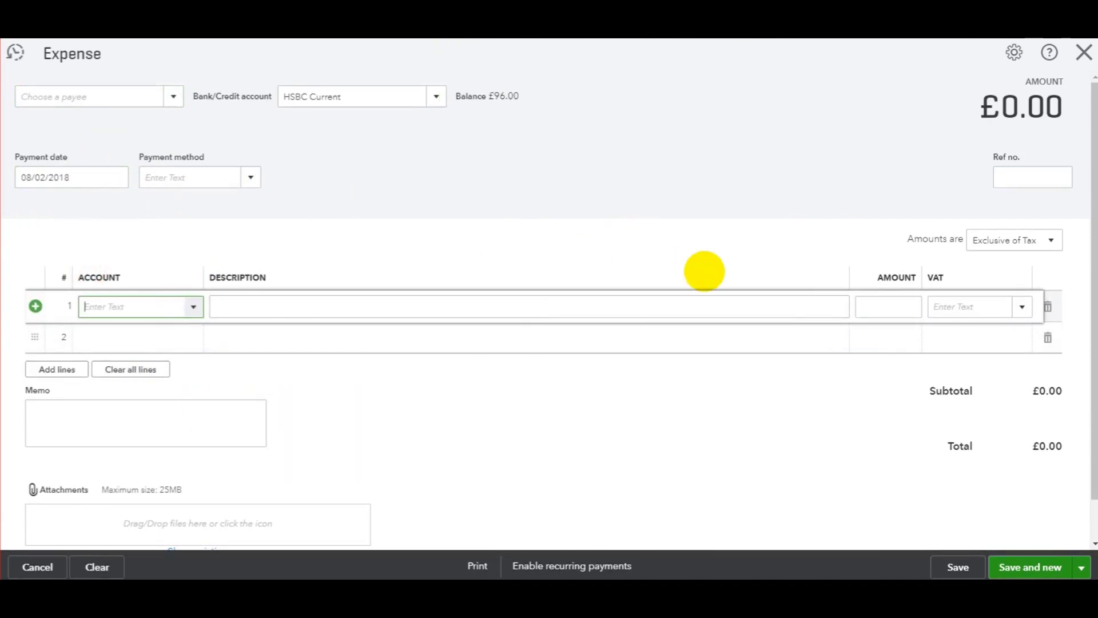
pyautogui.click(1084, 53)
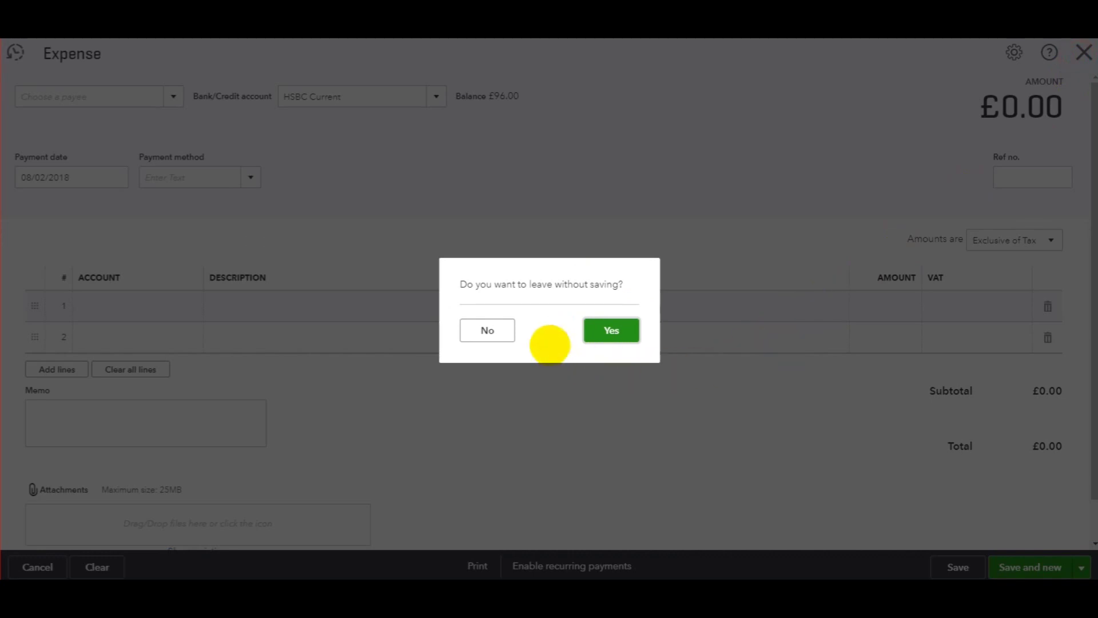
pyautogui.click(599, 320)
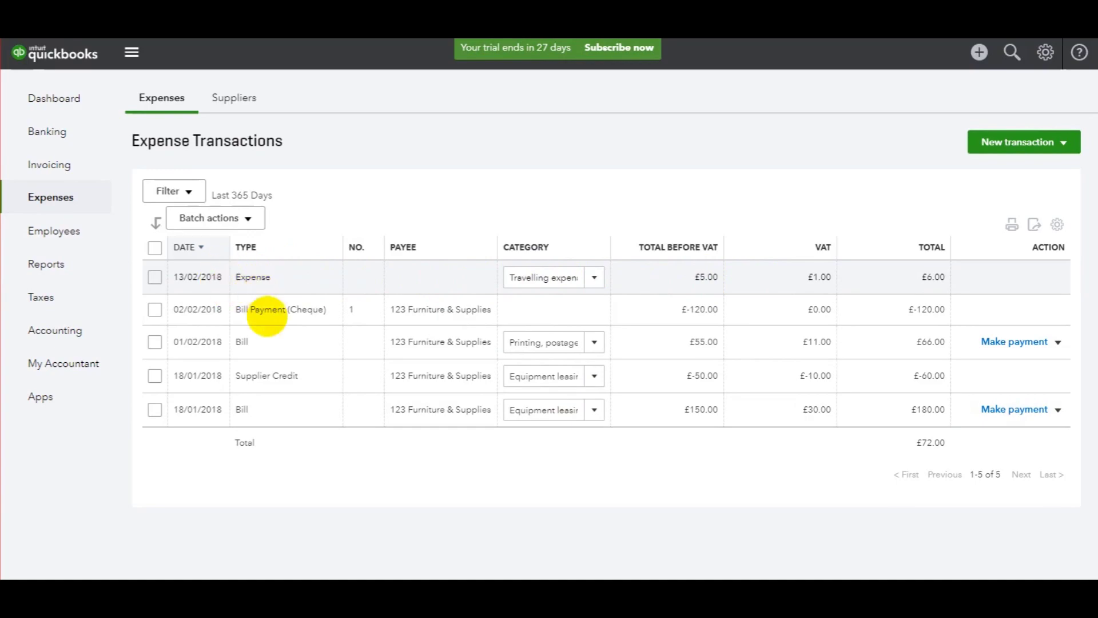
# Step: Start a new expense dated 31/01/2018 with line account Bank charges
pyautogui.click(994, 142)
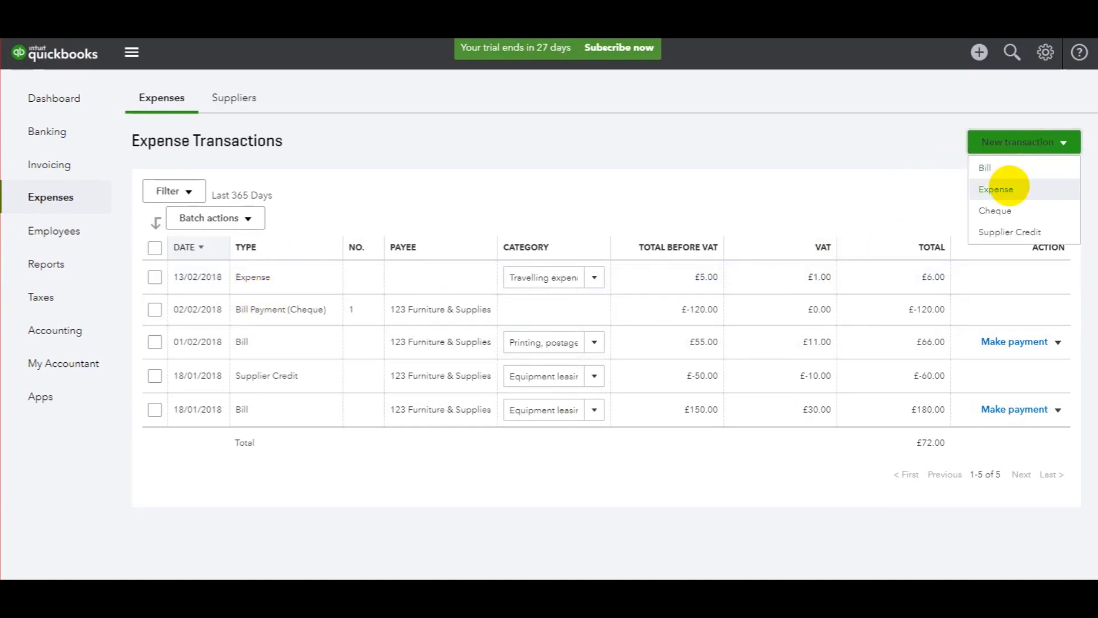
pyautogui.click(1002, 188)
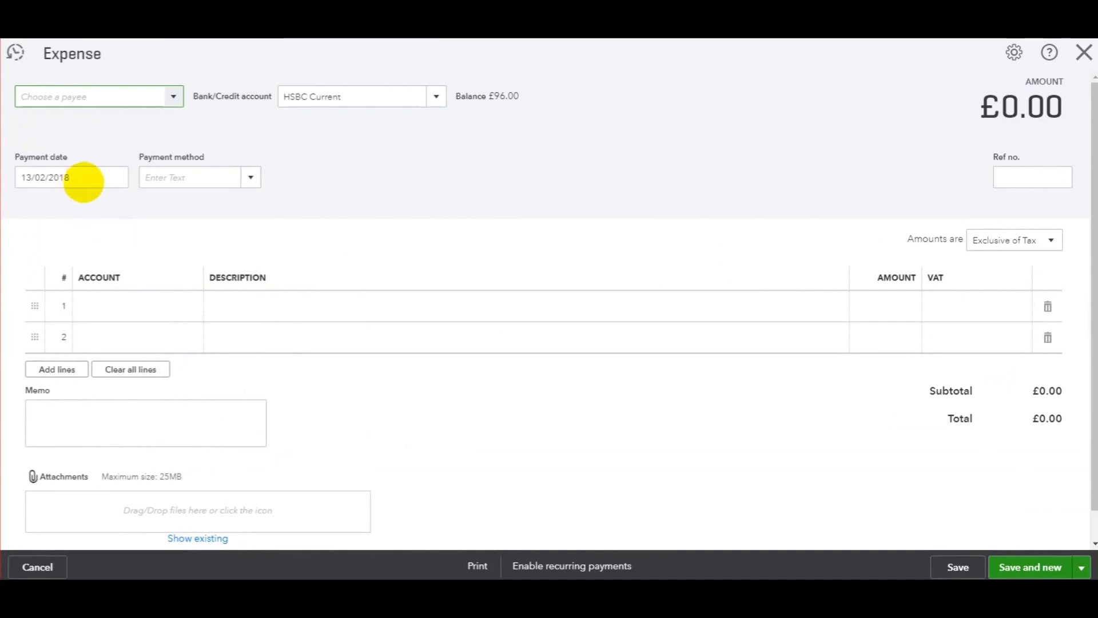
pyautogui.click(116, 177)
pyautogui.click(29, 213)
pyautogui.click(67, 320)
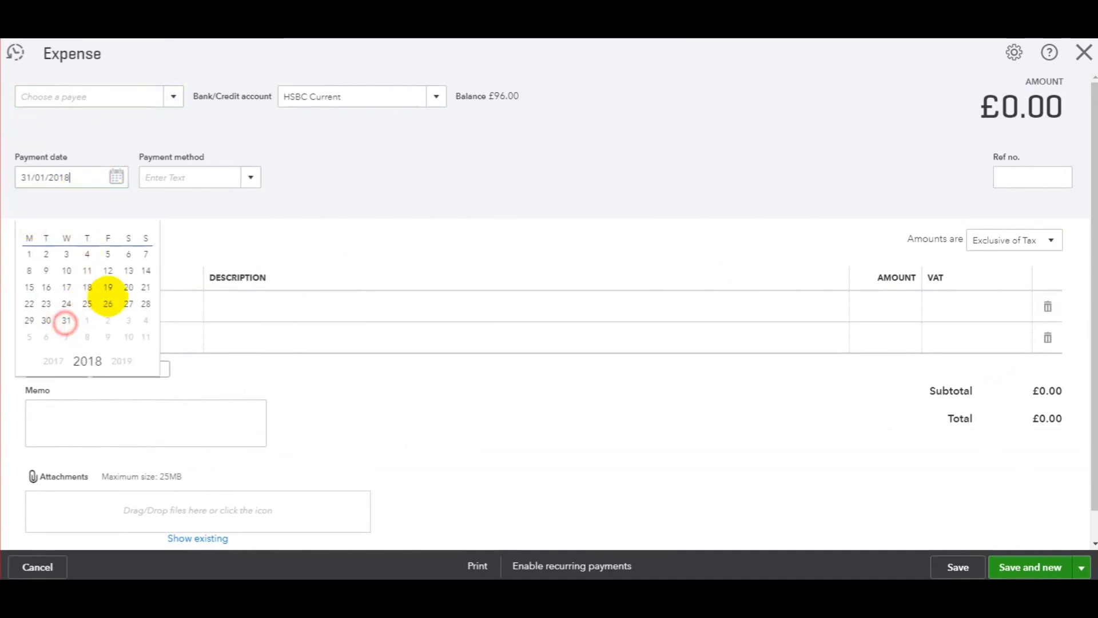
pyautogui.click(106, 303)
pyautogui.write('bank')
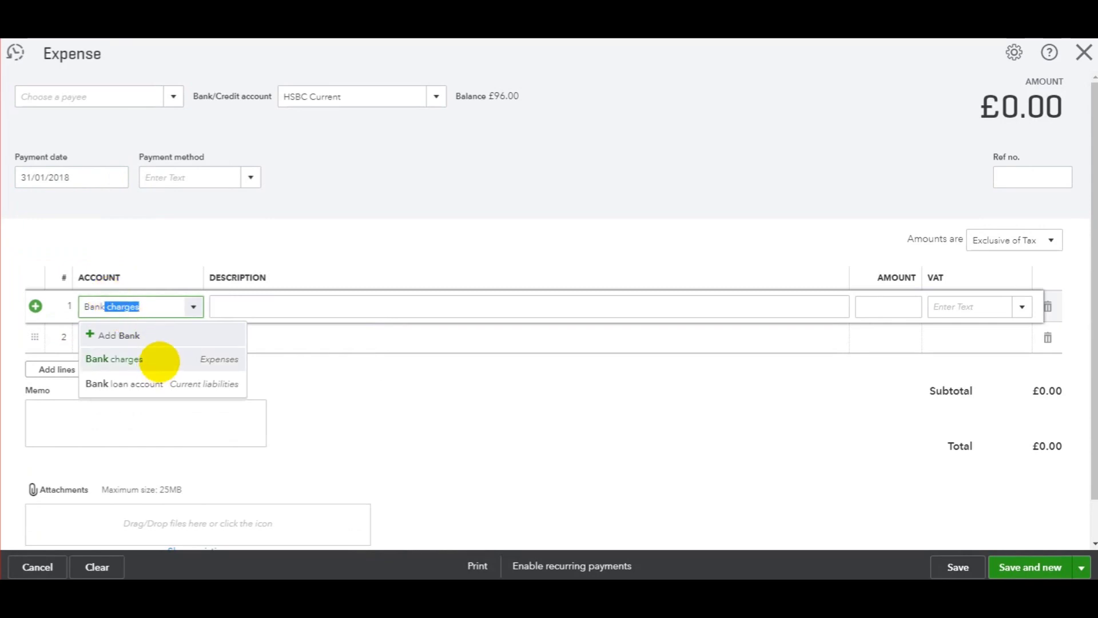
pyautogui.click(156, 363)
# Step: Enter 'Bank charge Jan 18' for 4.90 with No VAT, then save and close
pyautogui.click(267, 309)
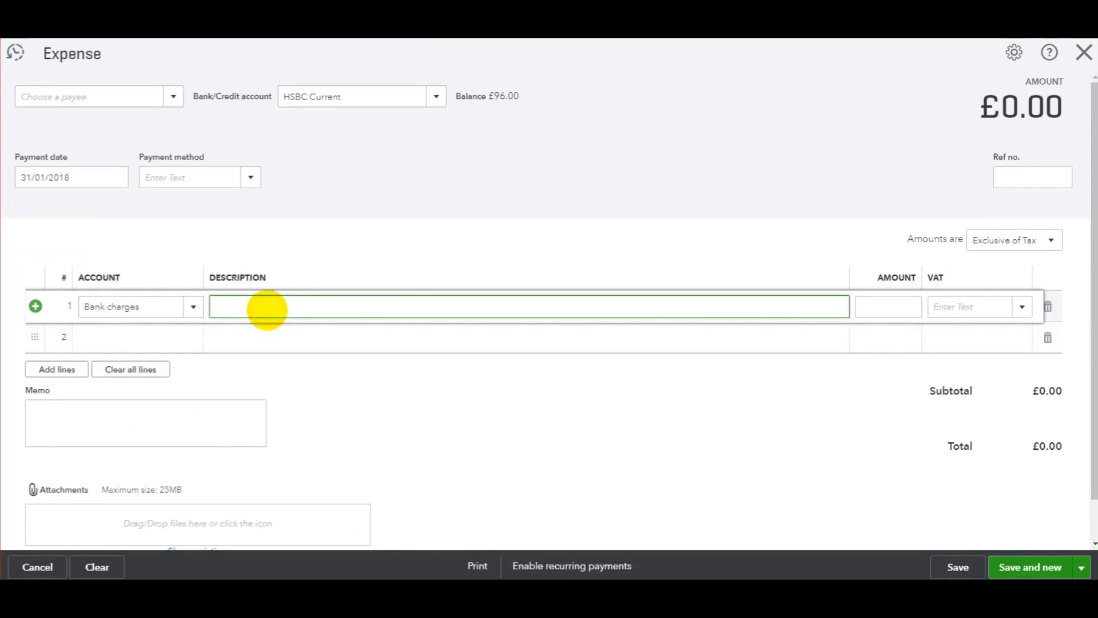
pyautogui.write('Bank ch')
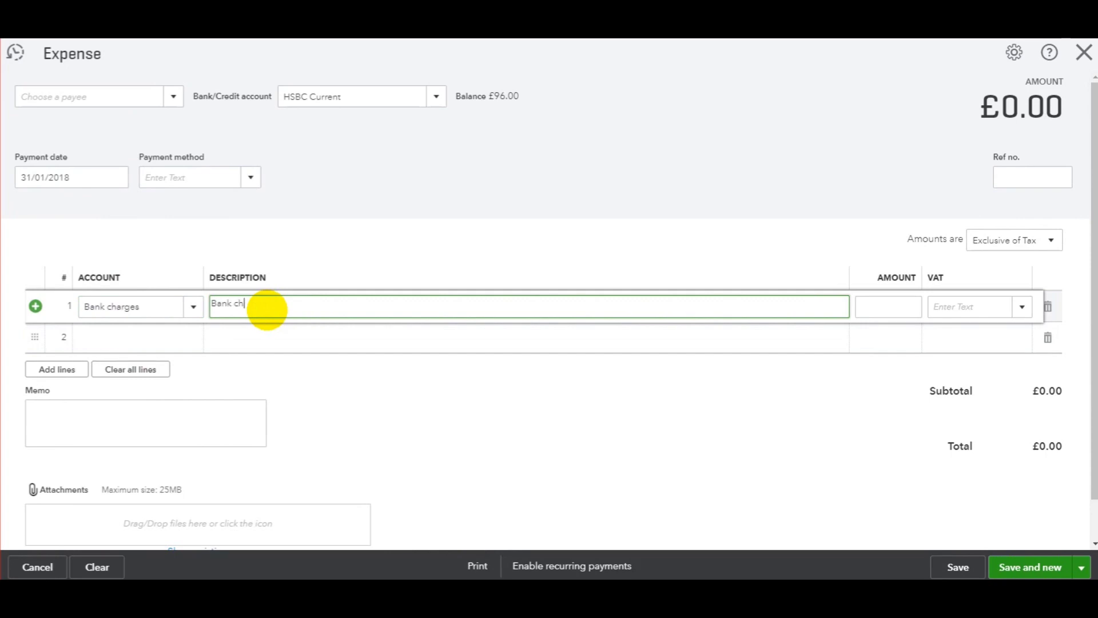
pyautogui.write('arge Jan 18')
pyautogui.press('Tab')
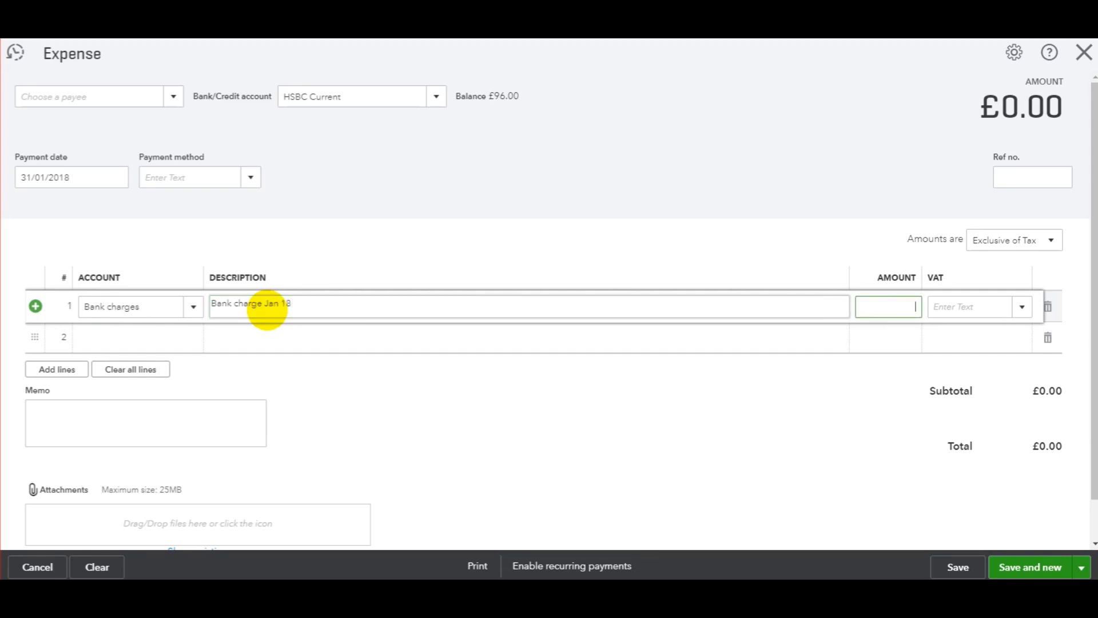
pyautogui.write('4.90')
pyautogui.click(1022, 307)
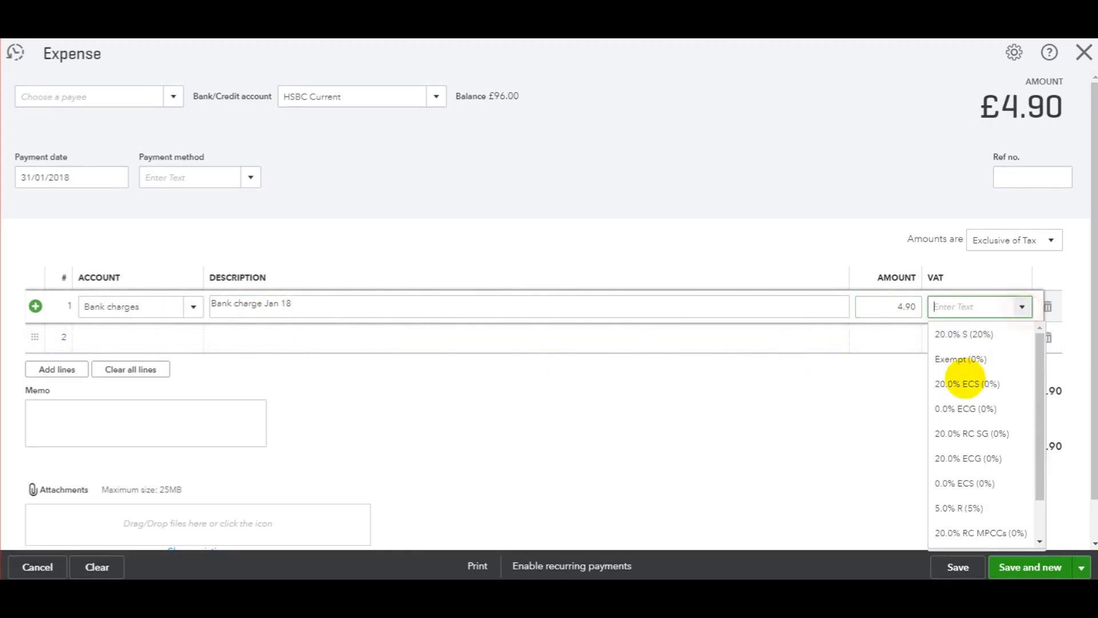
pyautogui.click(981, 531)
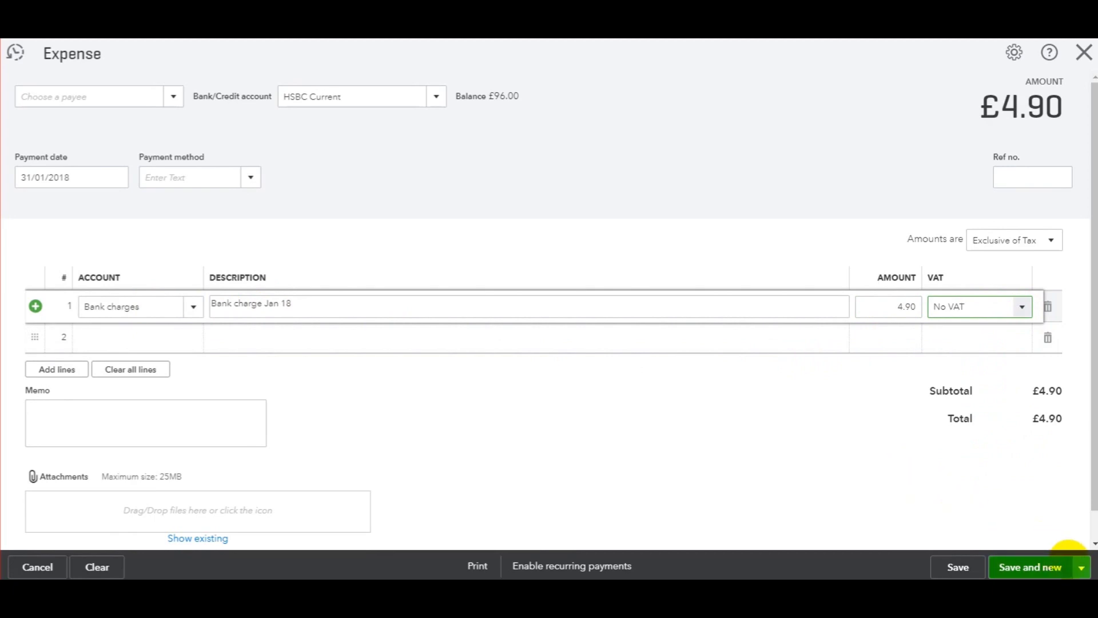
pyautogui.click(1082, 567)
pyautogui.click(1036, 542)
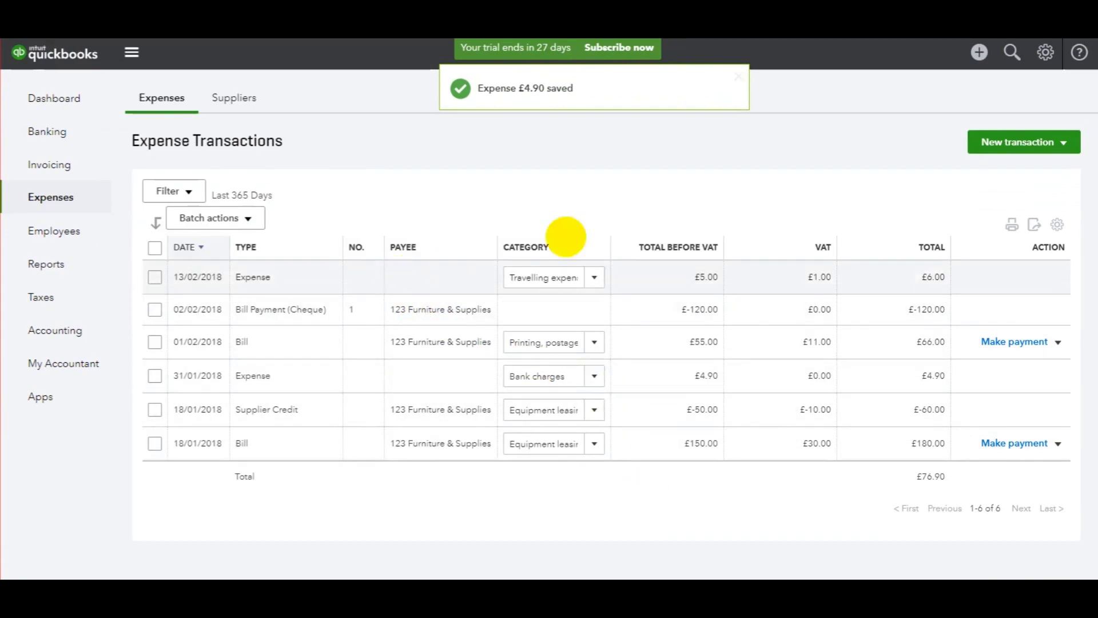
pyautogui.click(1014, 142)
pyautogui.click(1022, 185)
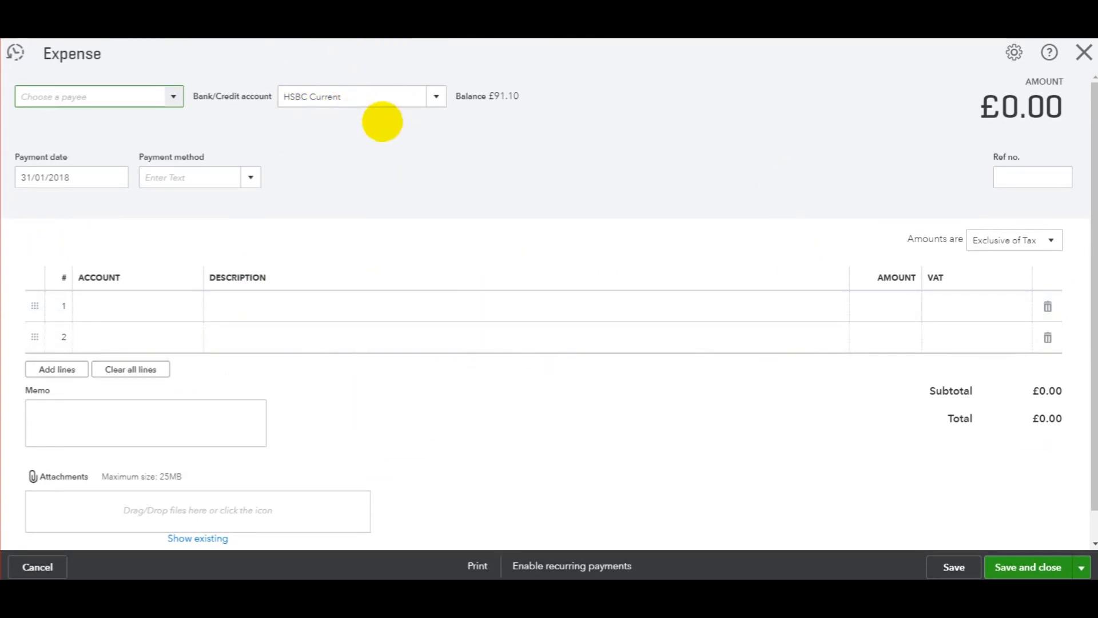
pyautogui.click(433, 95)
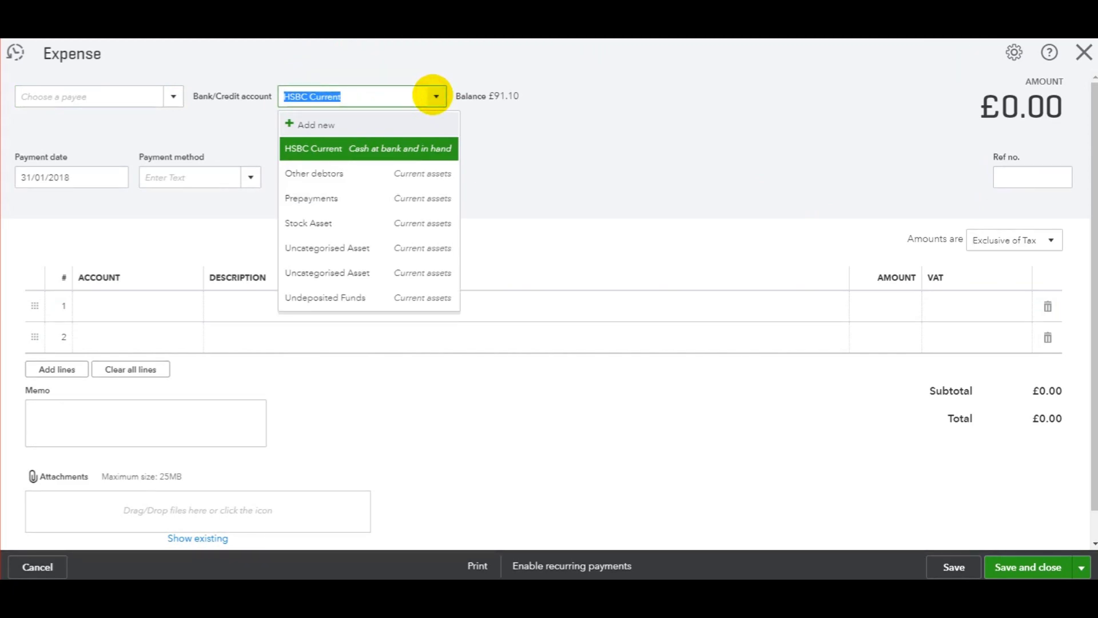
pyautogui.click(522, 156)
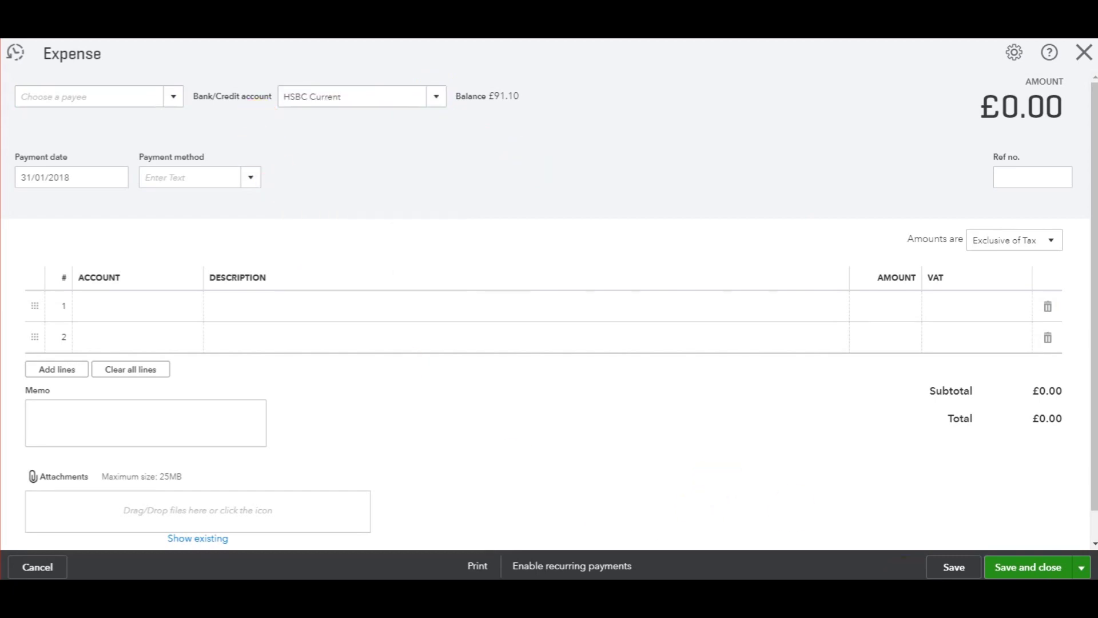
pyautogui.click(1084, 52)
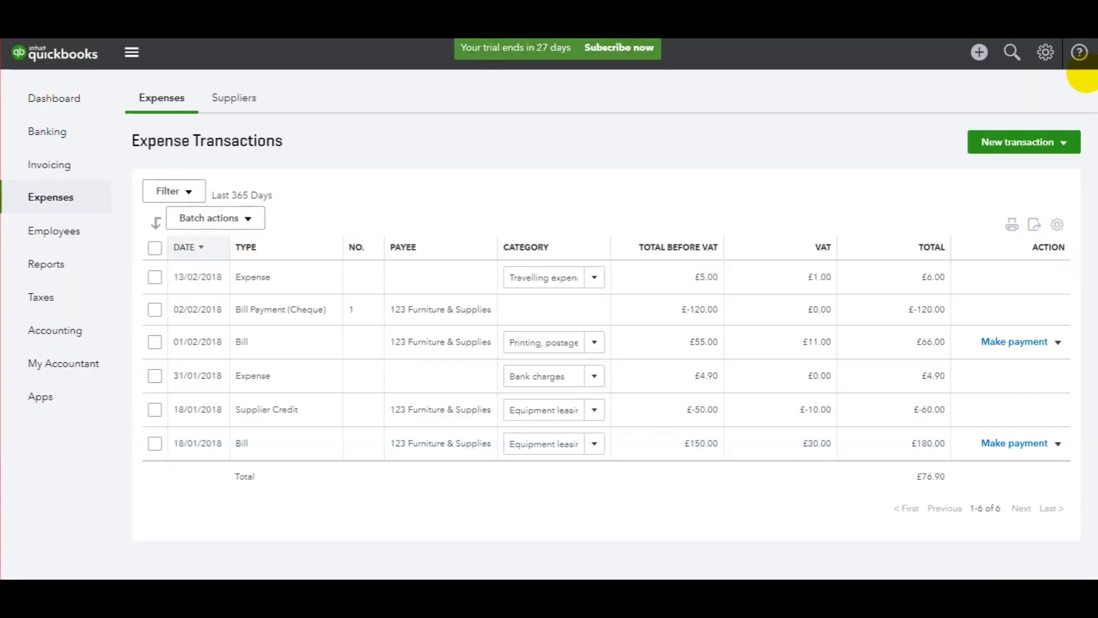